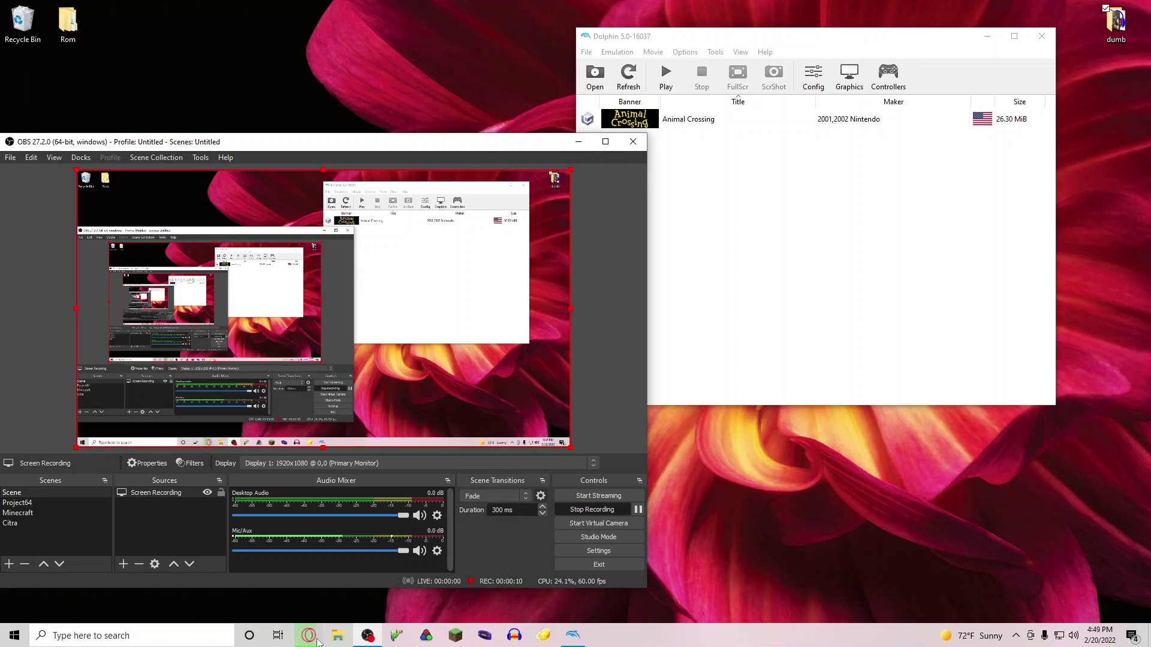
# Switch to the browser and download Super Mario 64.wad from the WiiWareCollectionByGhostware file list
pyautogui.click(309, 635)
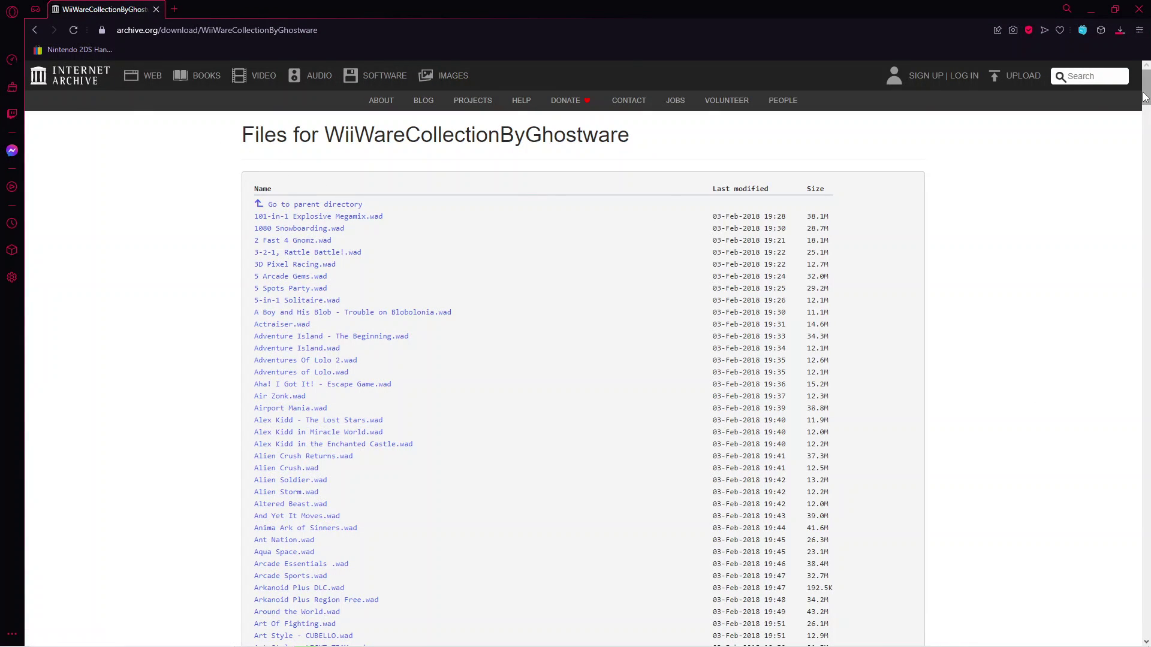
pyautogui.moveTo(1146, 94); pyautogui.dragTo(1146, 524)
pyautogui.scroll(-4, 367, 360)
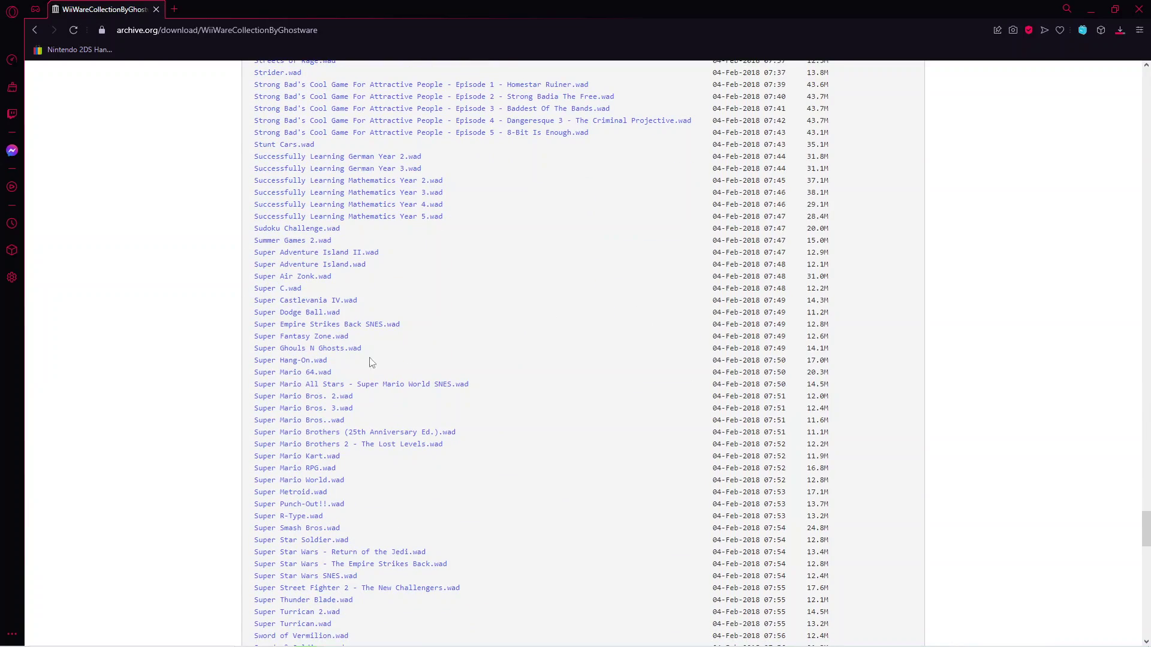
pyautogui.click(285, 374)
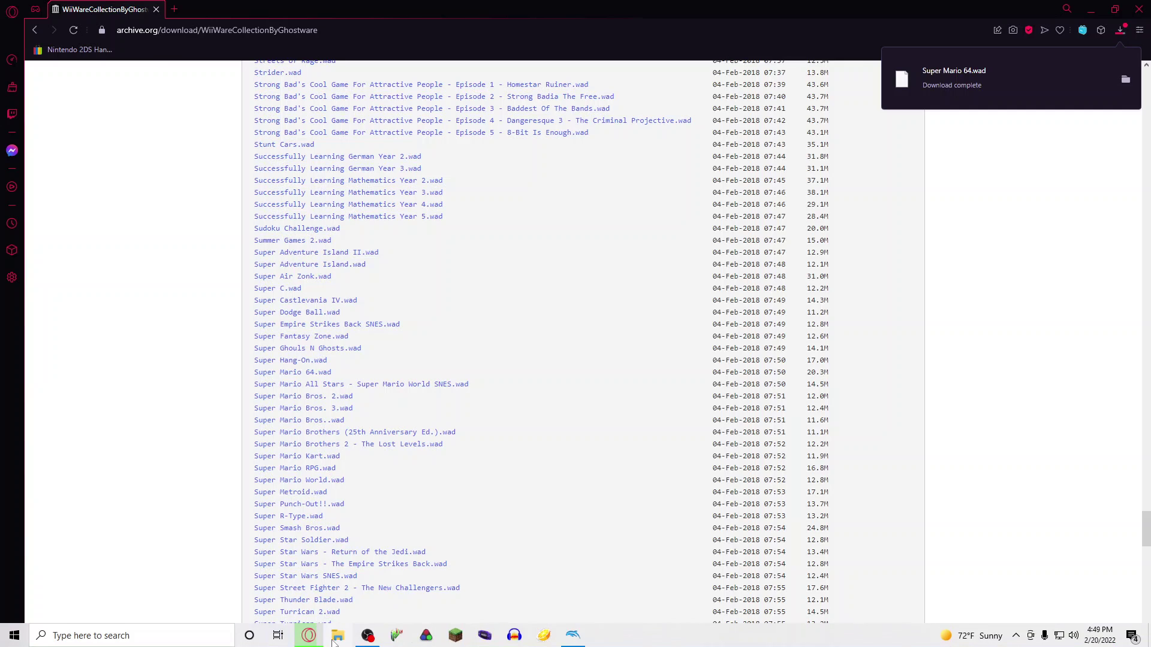
# In File Explorer, move Super Mario 64.wad from Downloads into the WADS folder and check it there
pyautogui.click(333, 641)
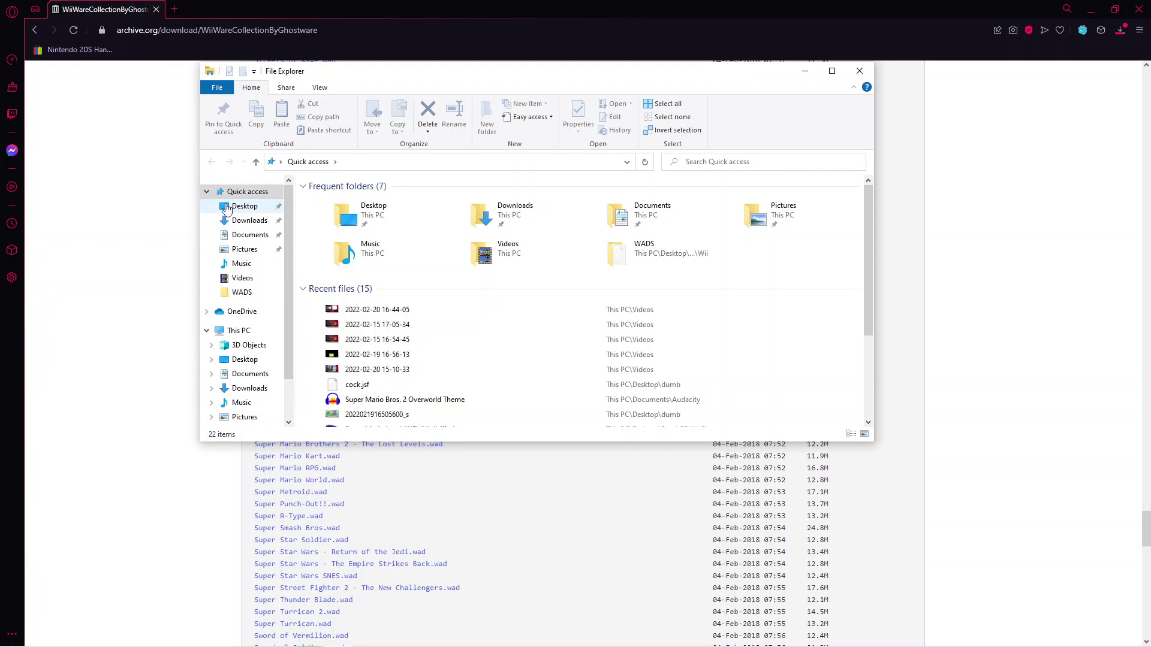
pyautogui.click(237, 293)
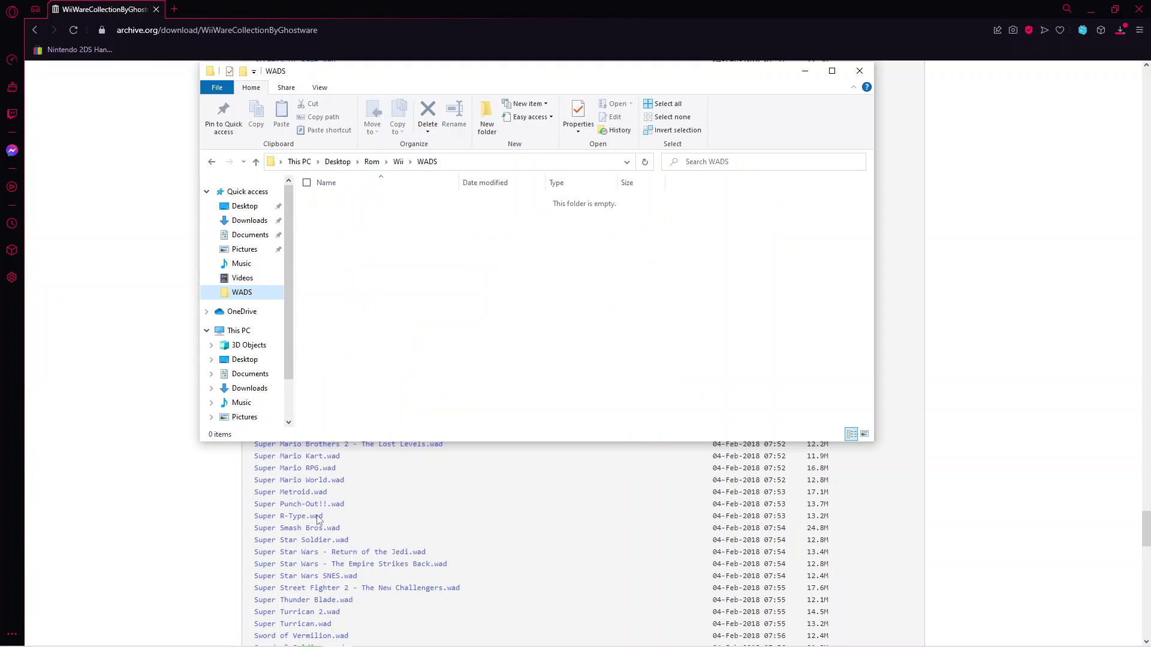
pyautogui.click(238, 224)
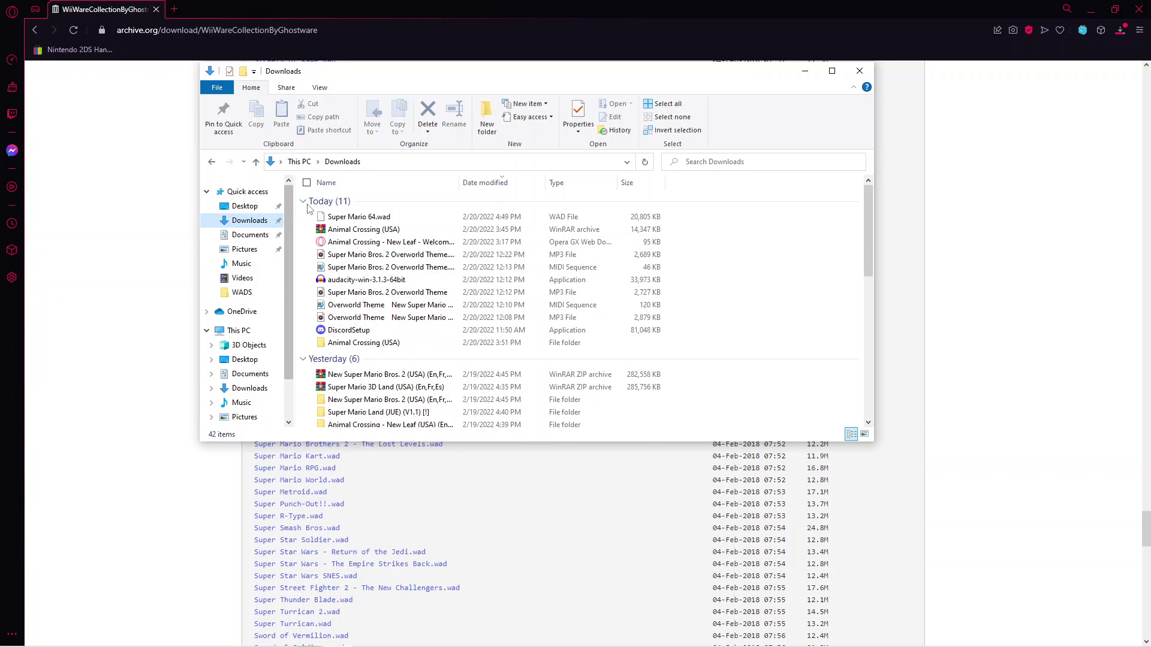
pyautogui.moveTo(358, 217); pyautogui.dragTo(235, 298)
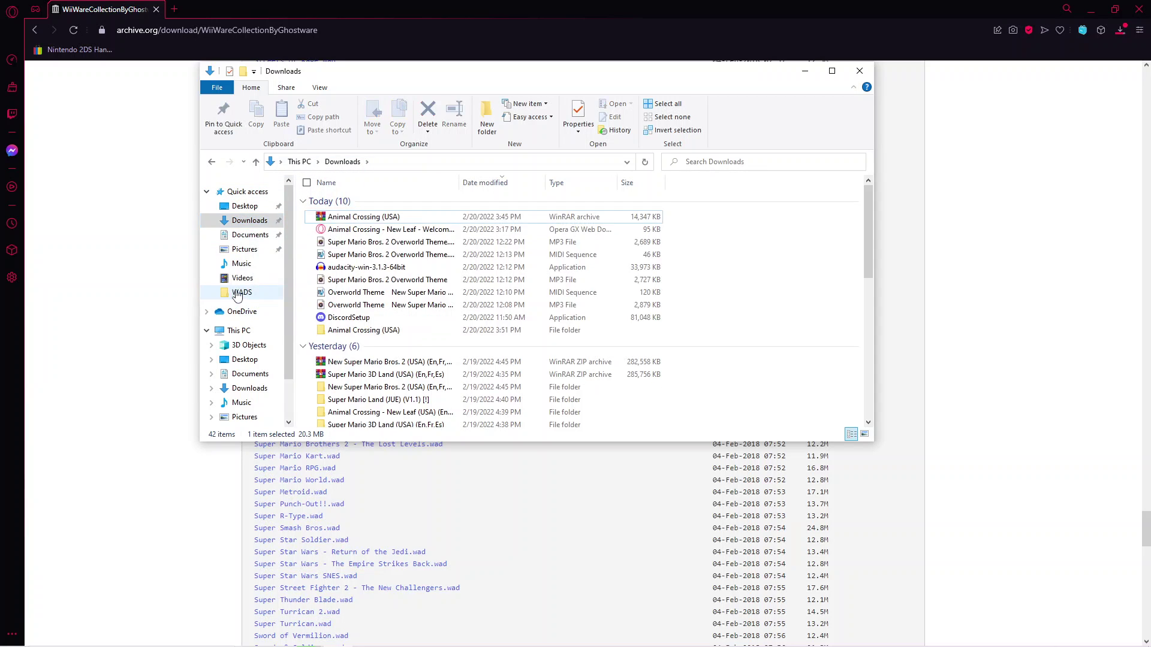
pyautogui.click(236, 298)
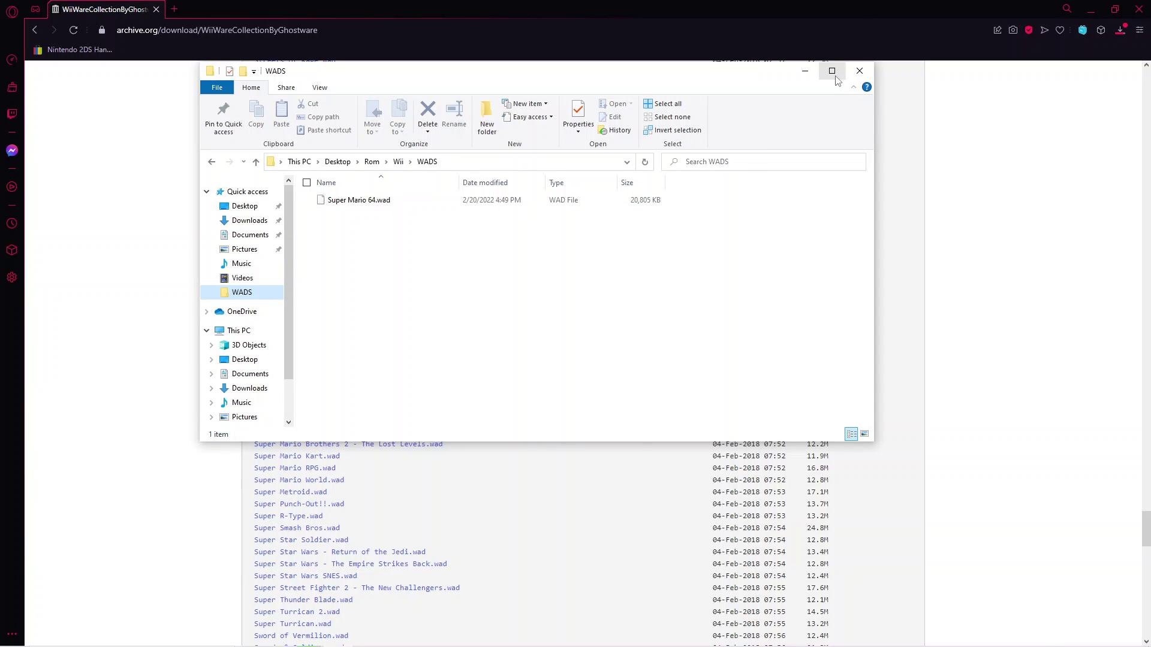
pyautogui.click(859, 71)
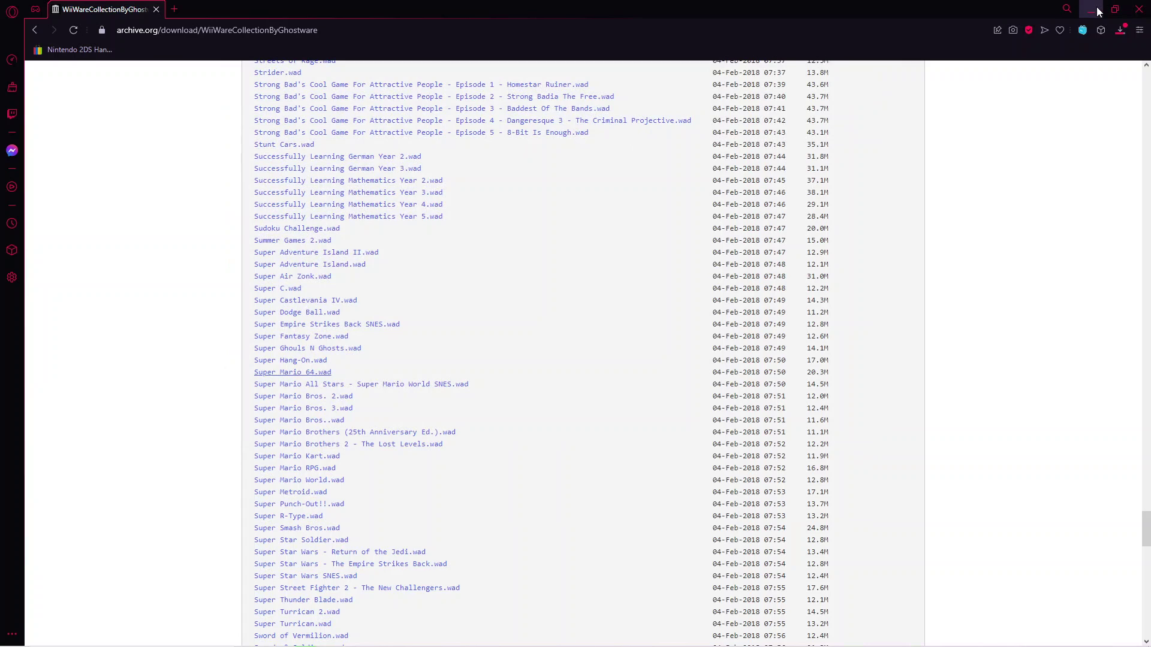
# Switch to Dolphin and add the Desktop\Rom\Wii\WADS folder to the game folders in the path settings
pyautogui.click(1095, 8)
pyautogui.click(776, 226)
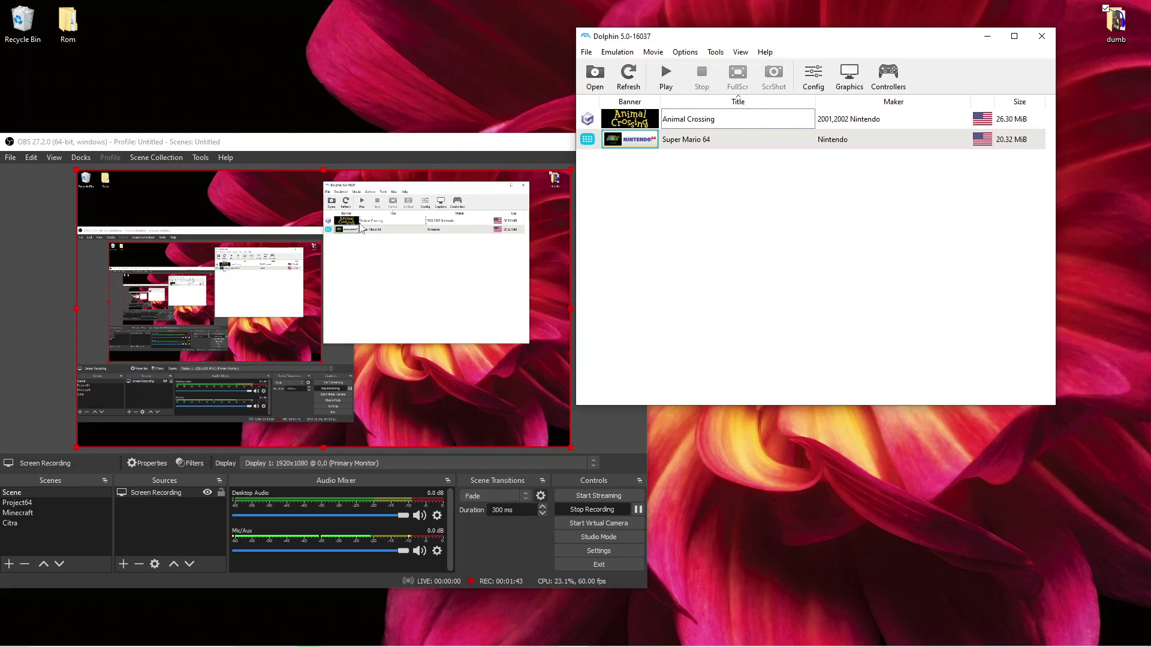
pyautogui.click(814, 76)
pyautogui.click(886, 284)
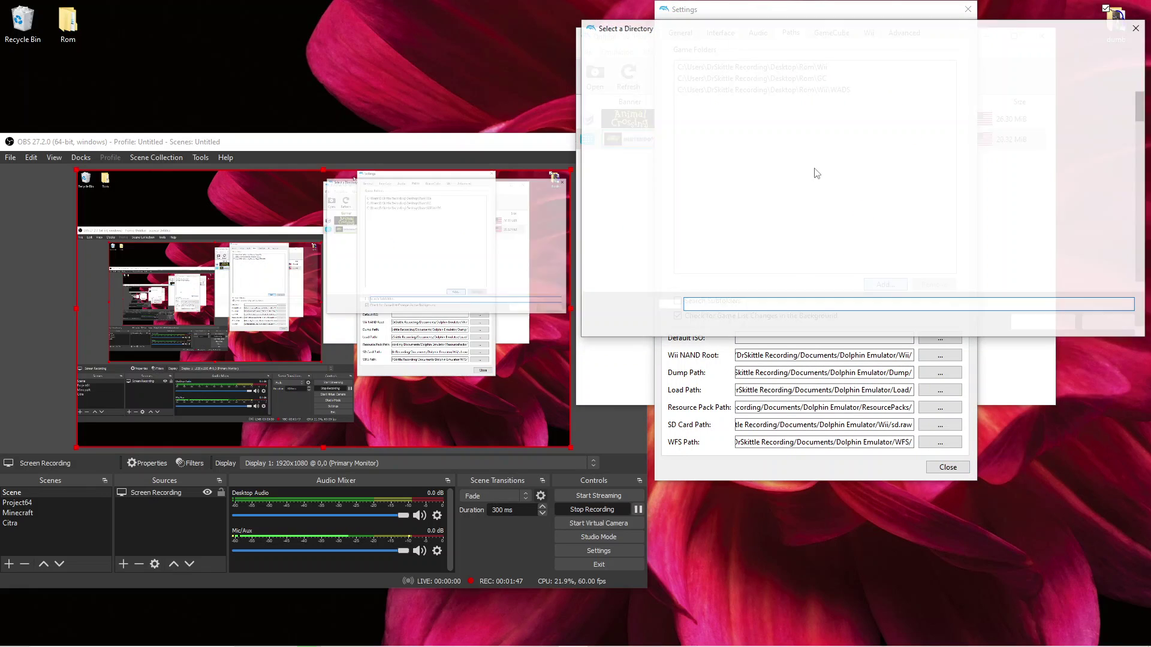
pyautogui.scroll(-3, 603, 178)
pyautogui.click(620, 113)
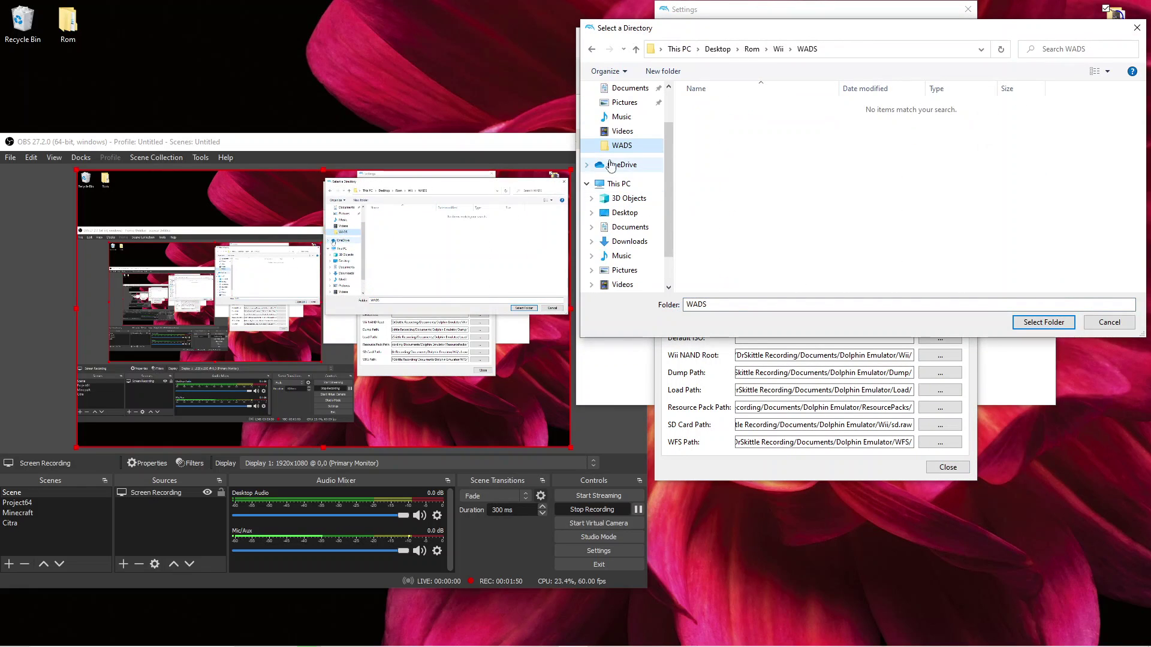
pyautogui.click(591, 213)
pyautogui.click(623, 241)
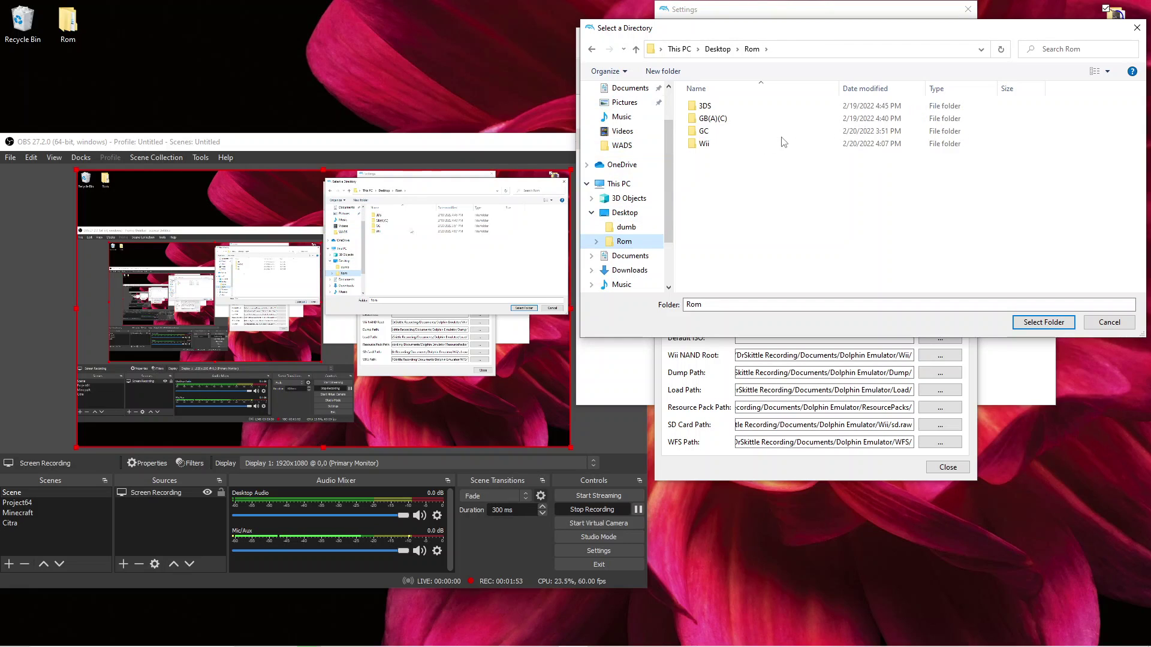
pyautogui.click(708, 145)
pyautogui.doubleClick(710, 146)
pyautogui.click(770, 107)
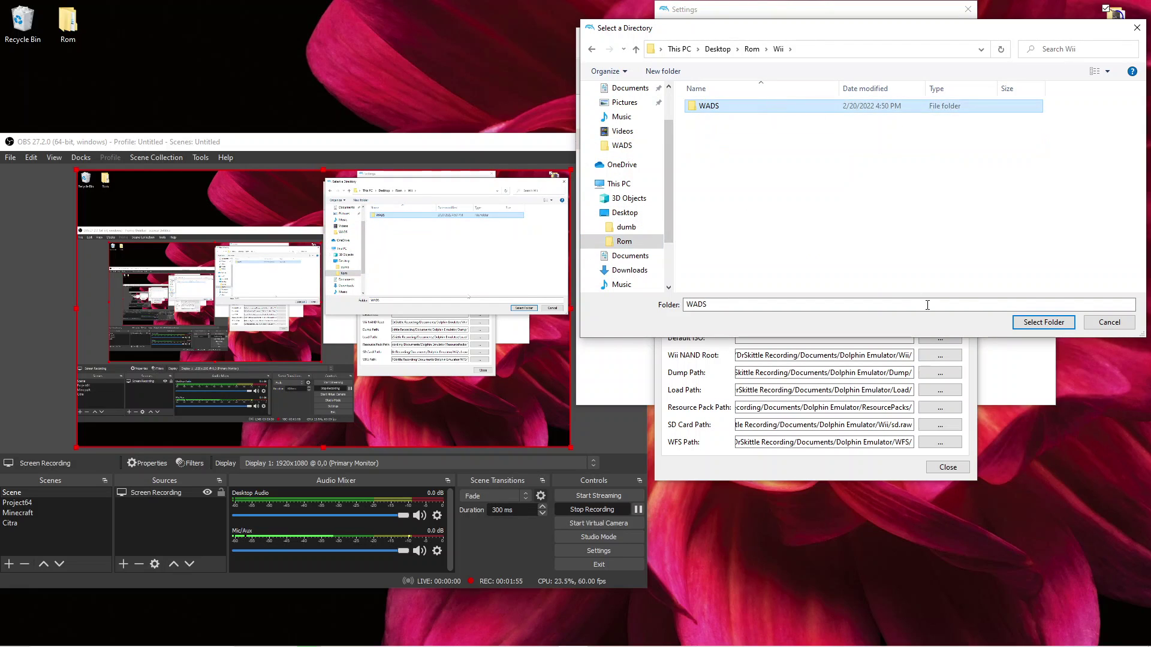
pyautogui.click(1089, 310)
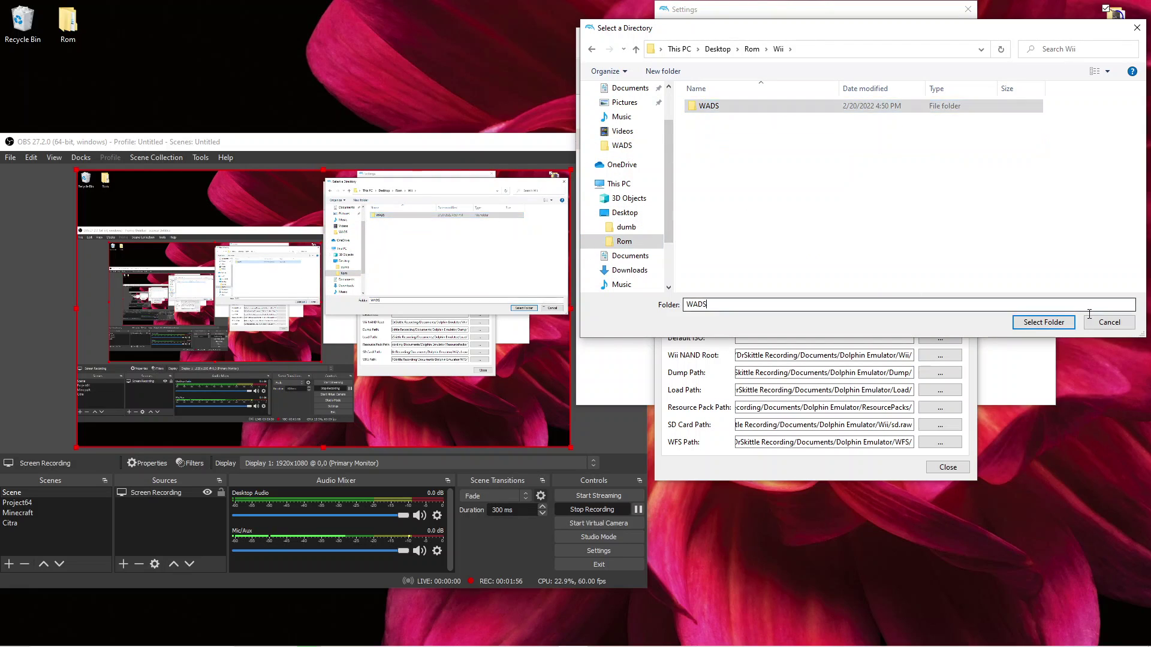
pyautogui.click(1059, 327)
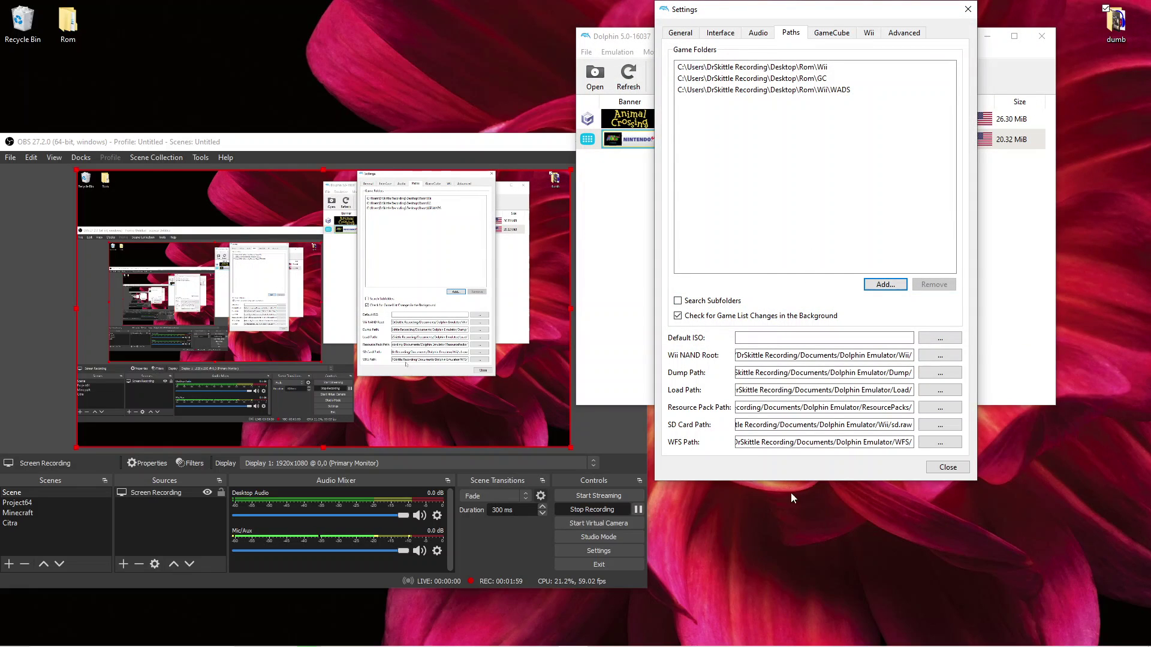
pyautogui.click(947, 467)
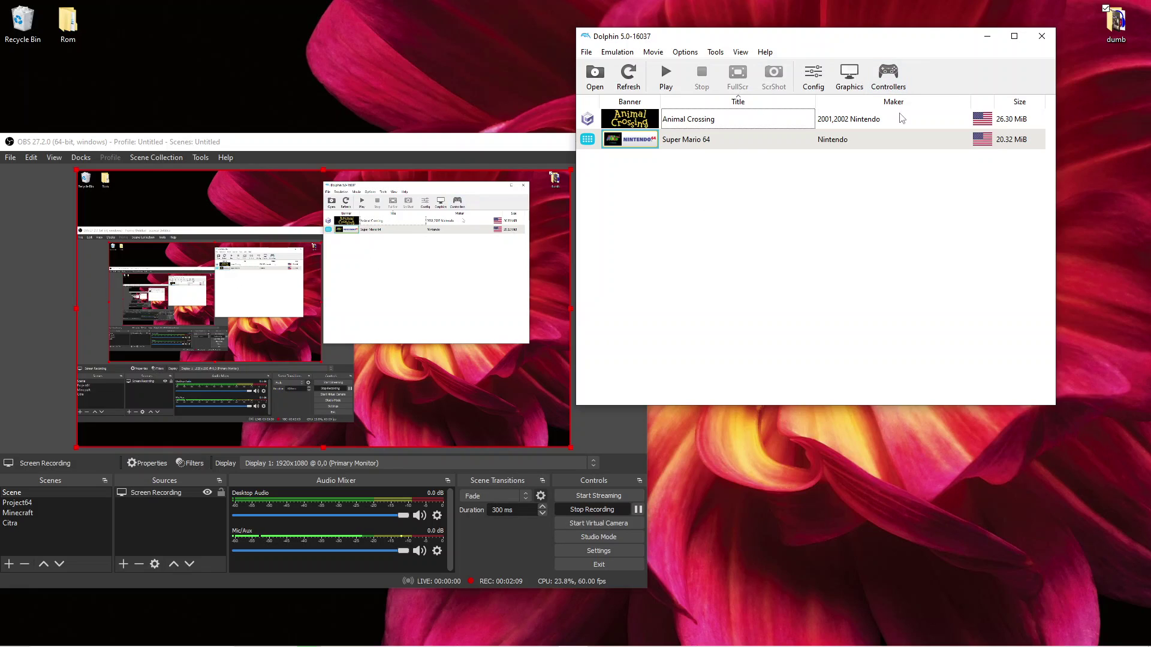
# Open the emulated Wii Remote 1 configuration, refresh the device list and set the extension to Classic Controller
pyautogui.click(890, 80)
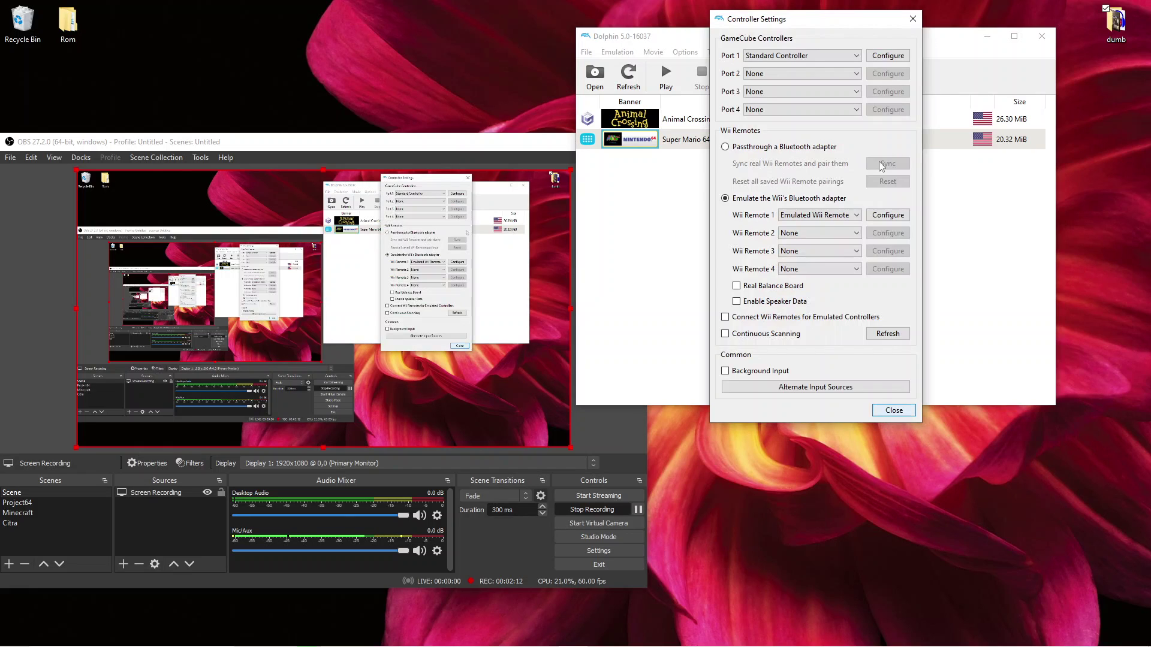
pyautogui.click(885, 215)
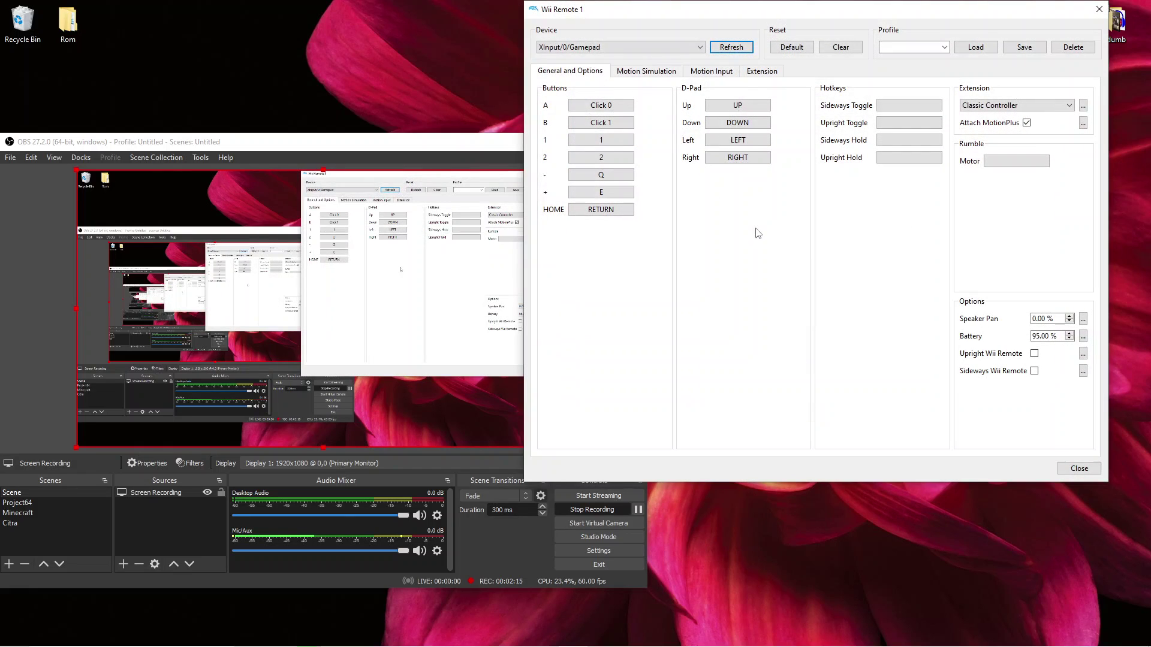
pyautogui.click(749, 46)
pyautogui.moveTo(603, 18); pyautogui.dragTo(443, 45)
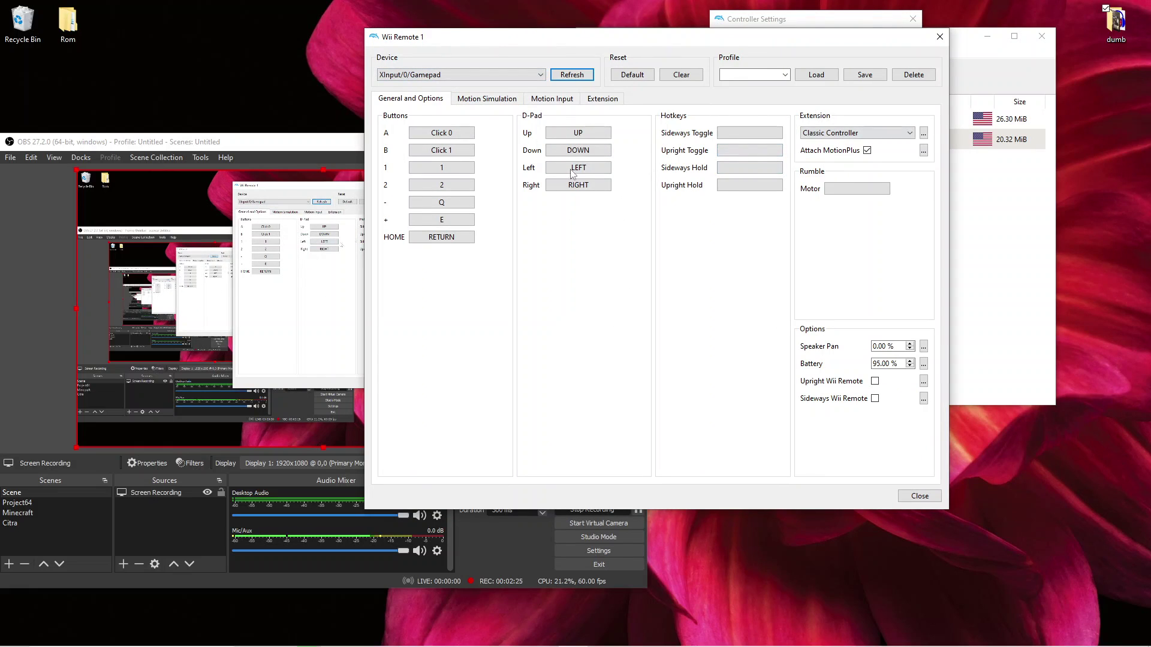
pyautogui.click(840, 133)
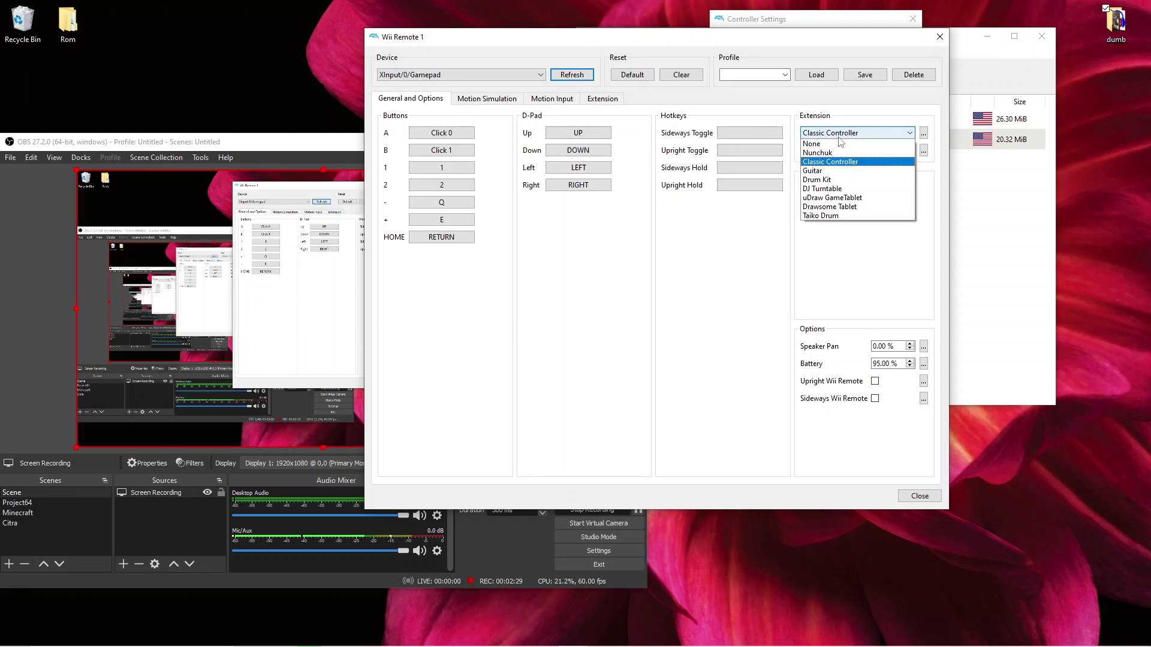
pyautogui.click(820, 163)
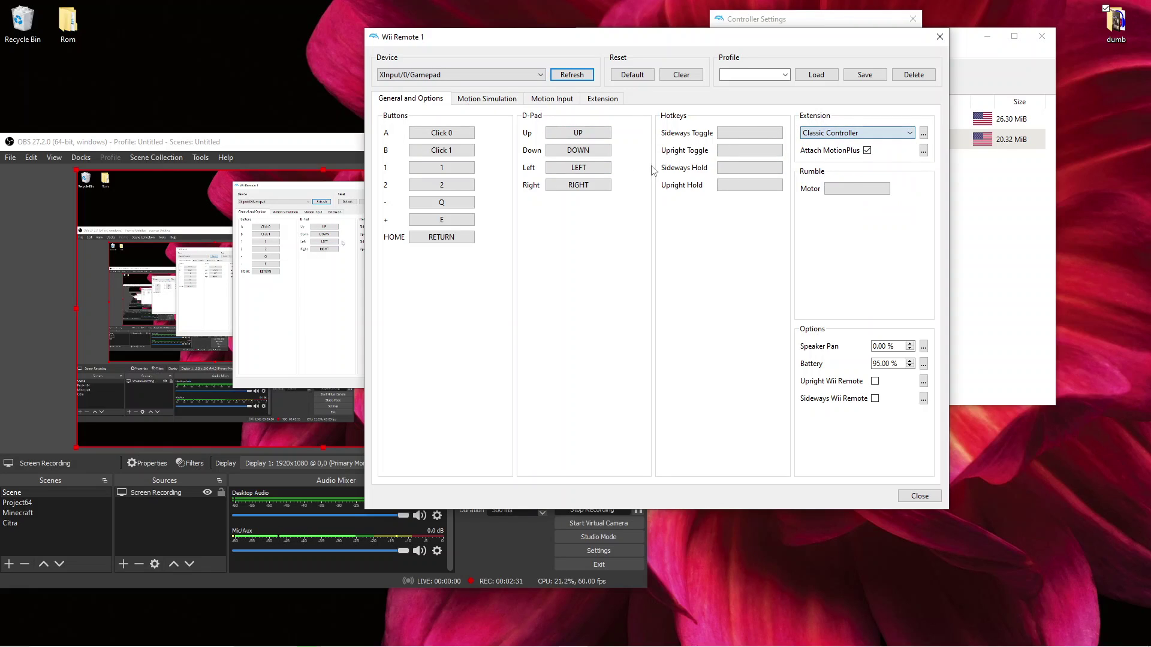
# Save the Classic Controller extension mapping under the sm64 profile and close the controller settings
pyautogui.click(594, 99)
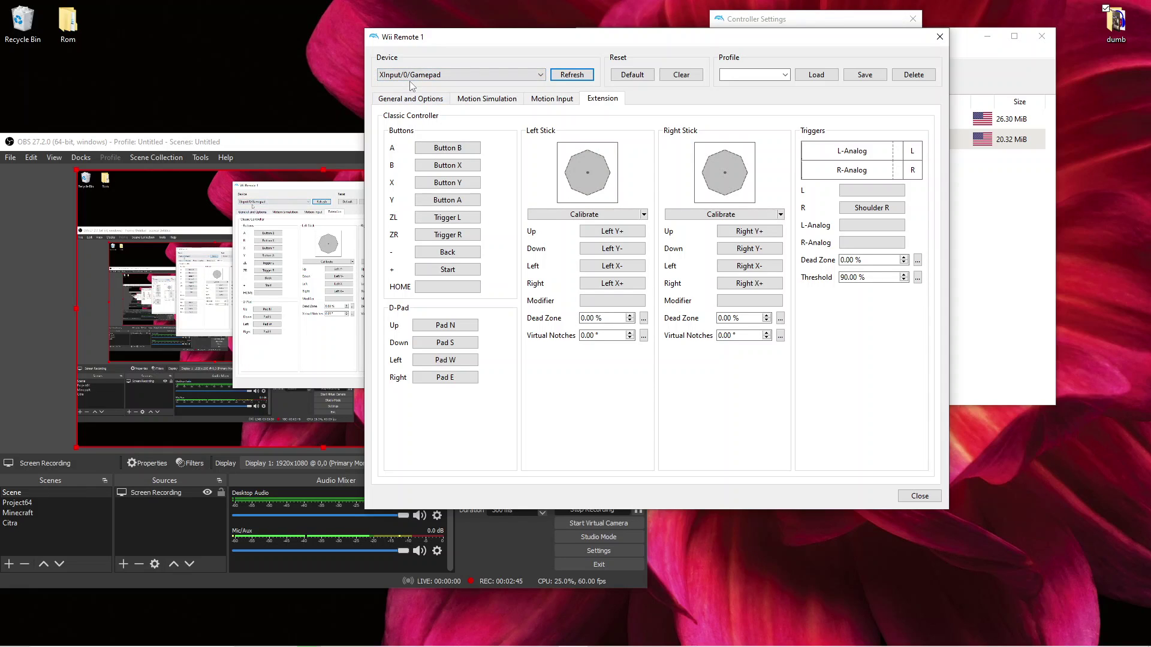
pyautogui.click(785, 75)
pyautogui.click(750, 90)
pyautogui.click(865, 74)
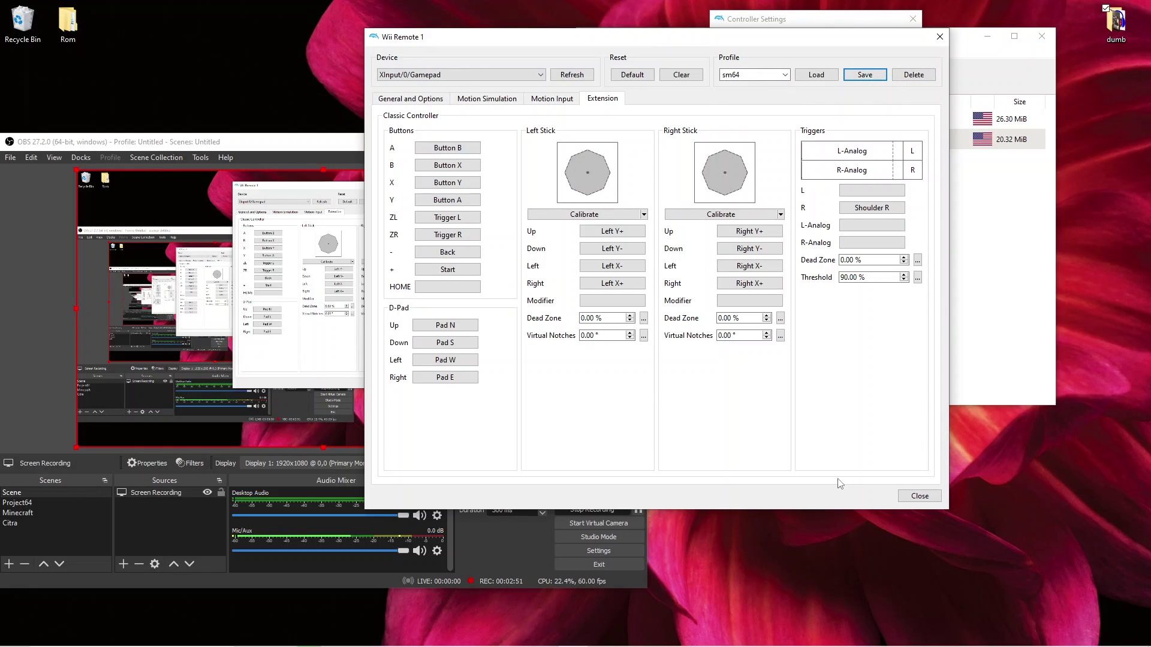
pyautogui.click(924, 499)
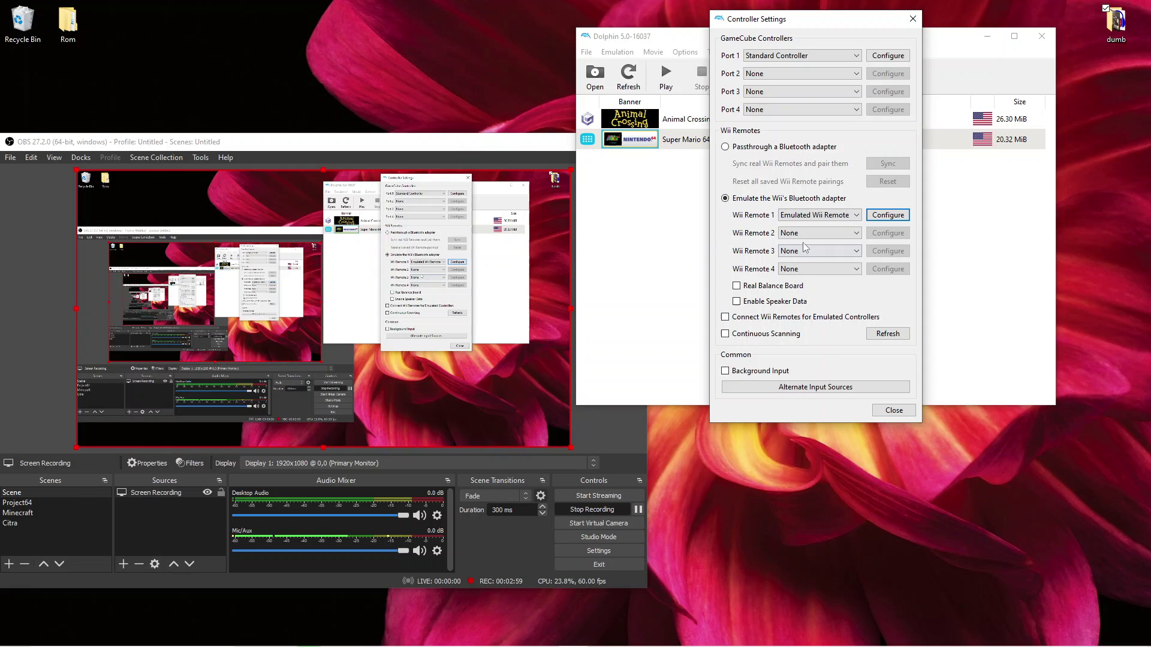
pyautogui.click(894, 410)
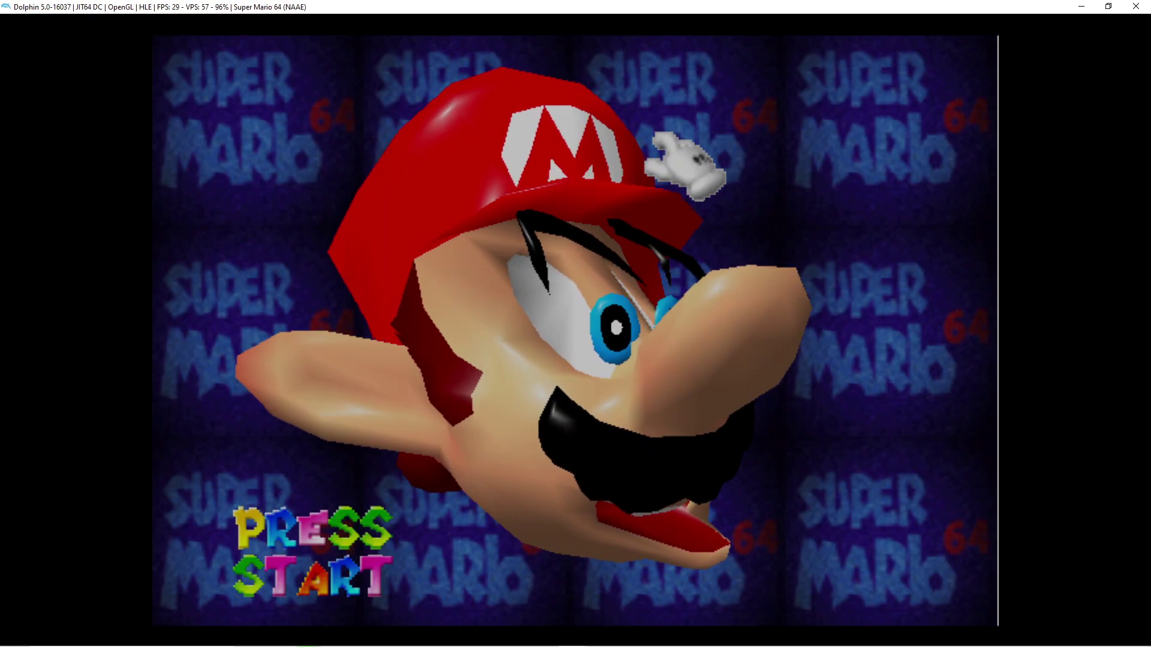
# Go past the Super Mario 64 title screen, view the Erase File screen and return to file selection
pyautogui.press('Return')
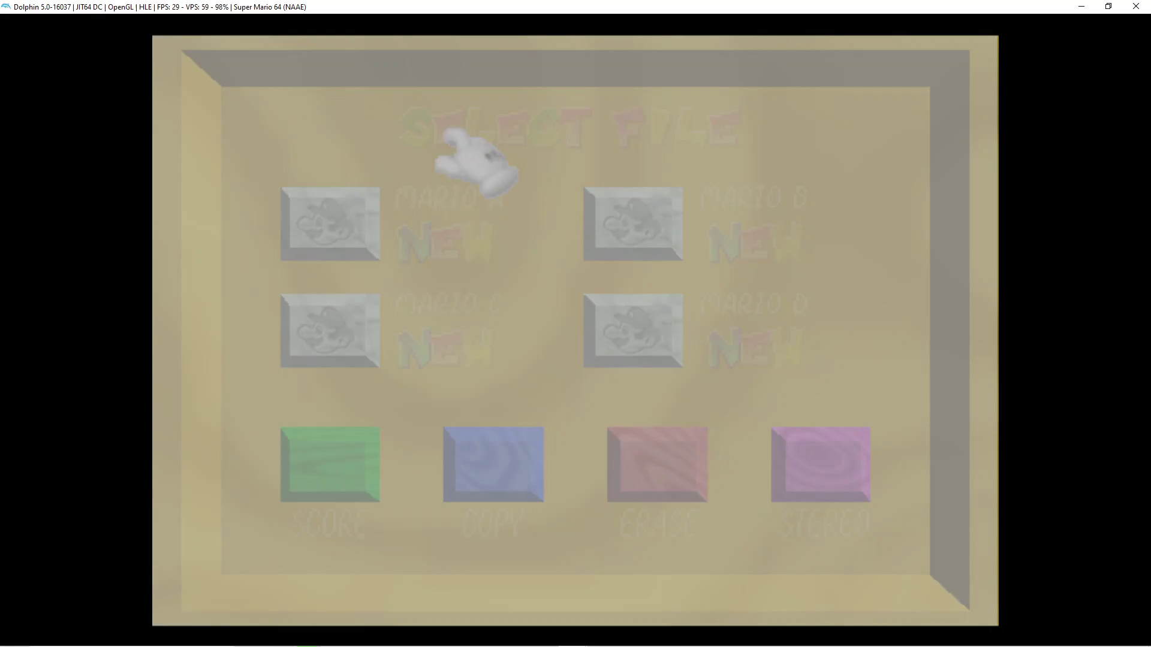
pyautogui.press('Left')
pyautogui.press('Up')
pyautogui.press('x')
pyautogui.press('Up')
pyautogui.press('Right')
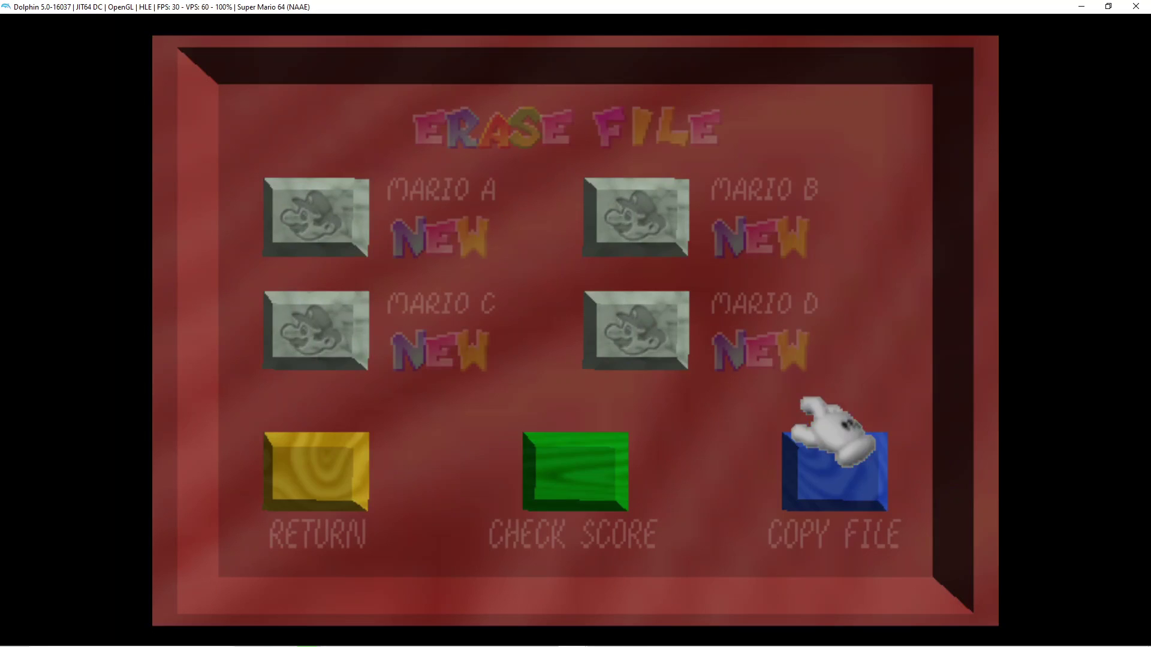
pyautogui.press('Right')
pyautogui.press('Up')
pyautogui.press('Down')
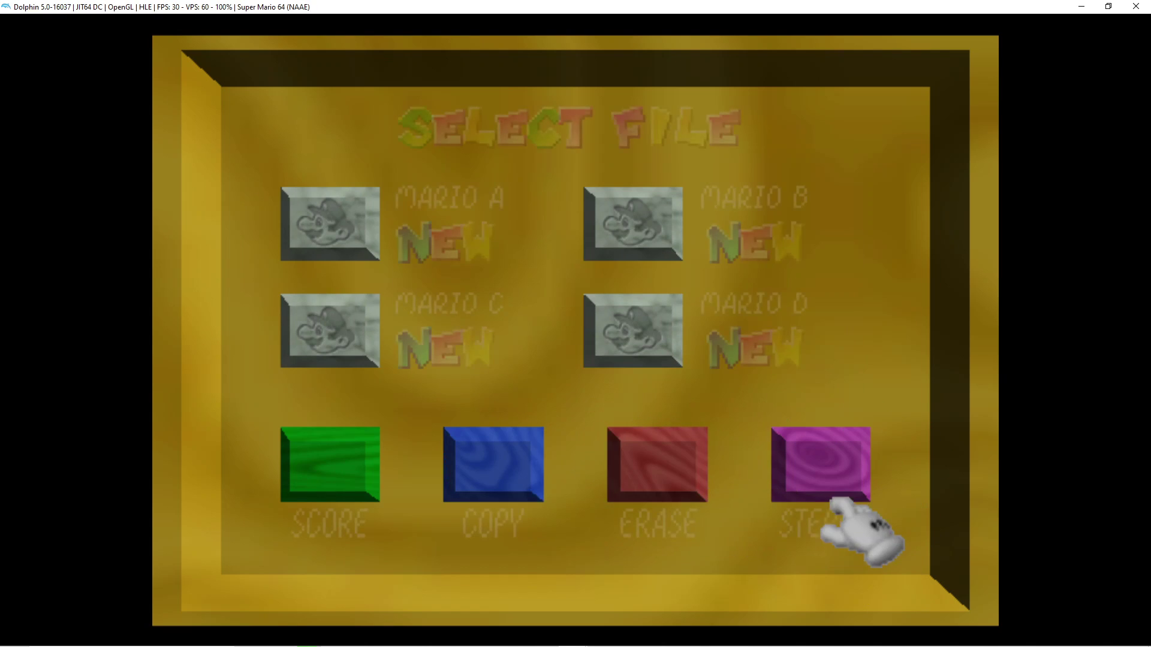
# Set the game's sound mode to Mono on the Sound Select screen
pyautogui.press('Up')
pyautogui.press('Left')
pyautogui.press('Down')
pyautogui.press('Right')
pyautogui.press('x')
pyautogui.press('Left')
pyautogui.press('Up')
pyautogui.press('Up')
pyautogui.press('Right')
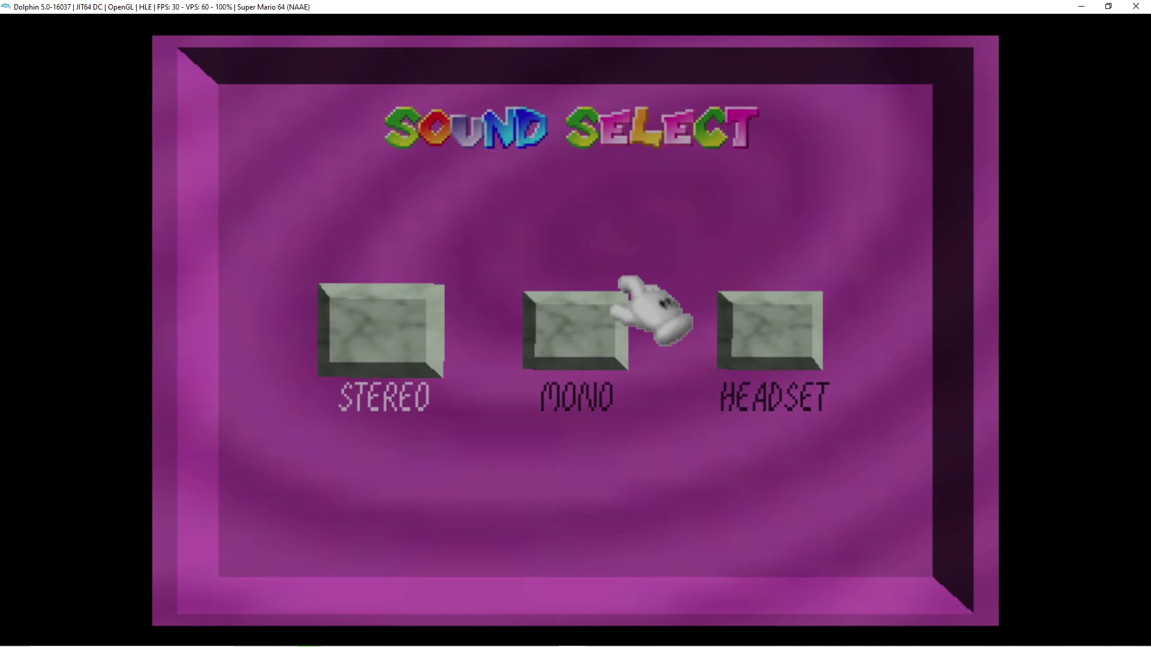
pyautogui.press('x')
pyautogui.press('Down')
pyautogui.press('Right')
pyautogui.press('Down')
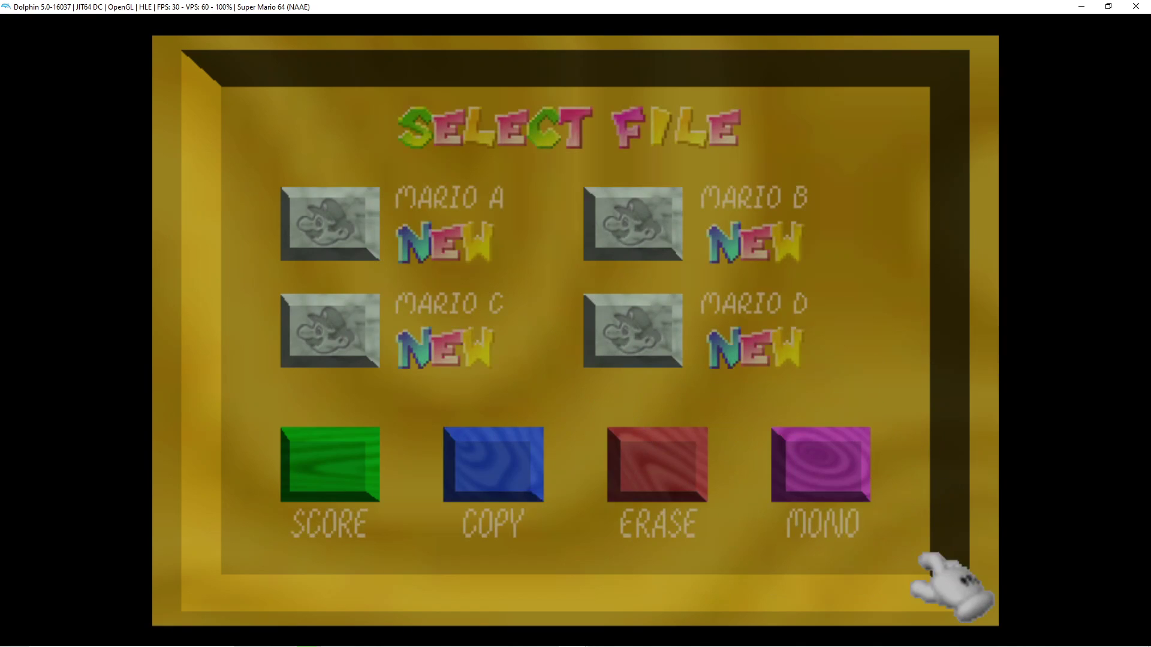
# Reopen the sound settings from the file selection screen and return
pyautogui.press('Up')
pyautogui.press('Left')
pyautogui.press('x')
pyautogui.press('Up')
pyautogui.press('Up')
pyautogui.press('Left')
pyautogui.press('x')
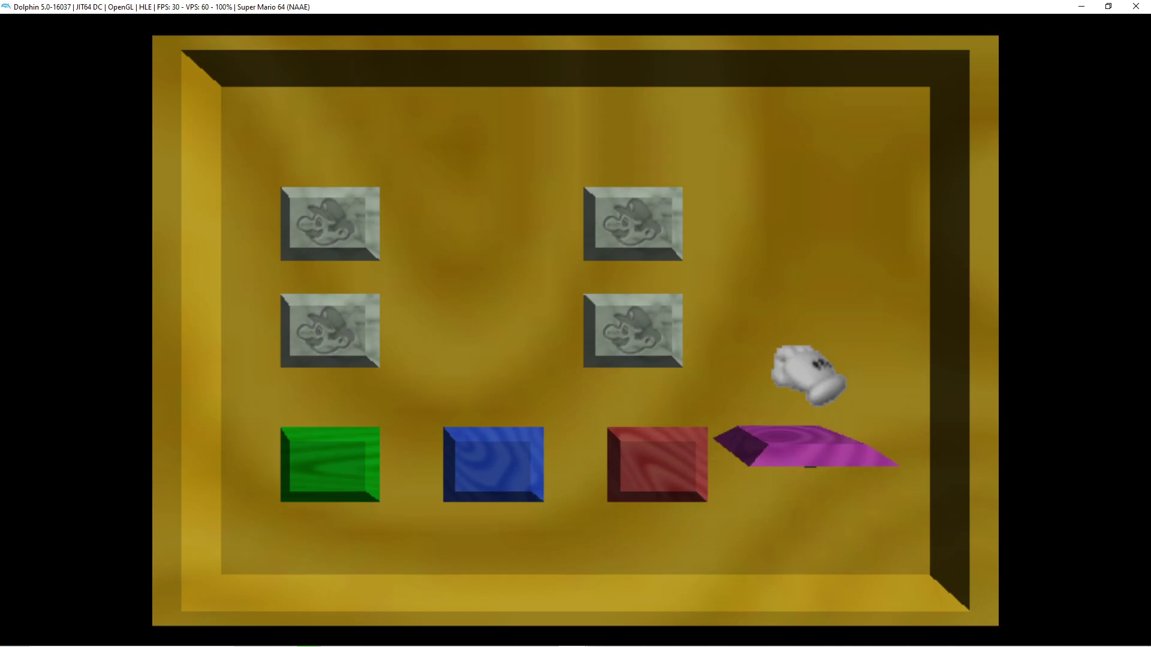
pyautogui.press('Down')
pyautogui.press('Left')
pyautogui.press('Up')
pyautogui.press('Down')
pyautogui.press('Right')
pyautogui.press('x')
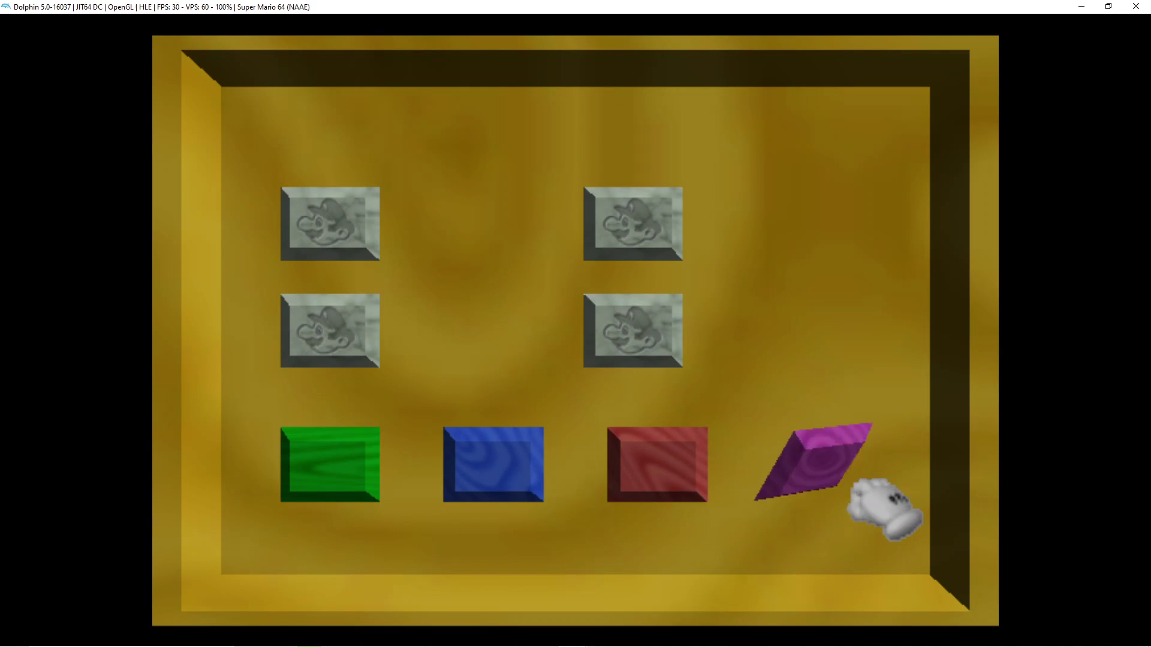
pyautogui.press('Up')
pyautogui.press('Left')
pyautogui.press('Down')
pyautogui.press('Right')
pyautogui.press('x')
# Start a new game from a save slot, then stop the emulation during the intro and confirm
pyautogui.press('Up')
pyautogui.press('Right')
pyautogui.press('Right')
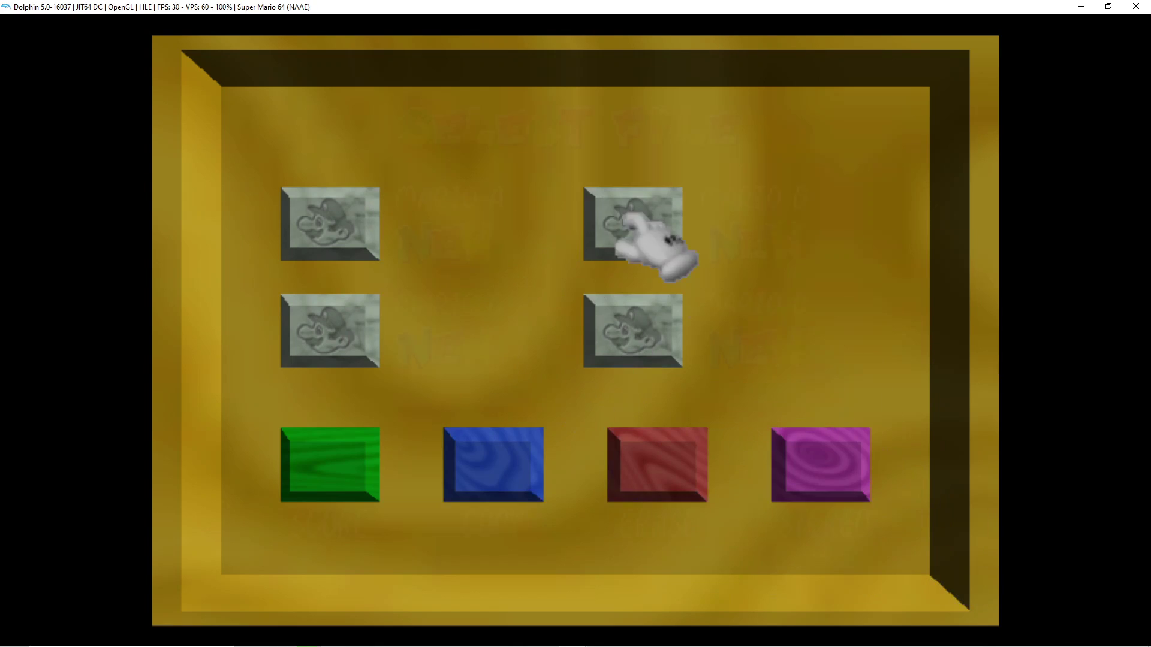
pyautogui.press('Down')
pyautogui.press('Left')
pyautogui.press('Up')
pyautogui.press('Right')
pyautogui.press('Down')
pyautogui.press('Left')
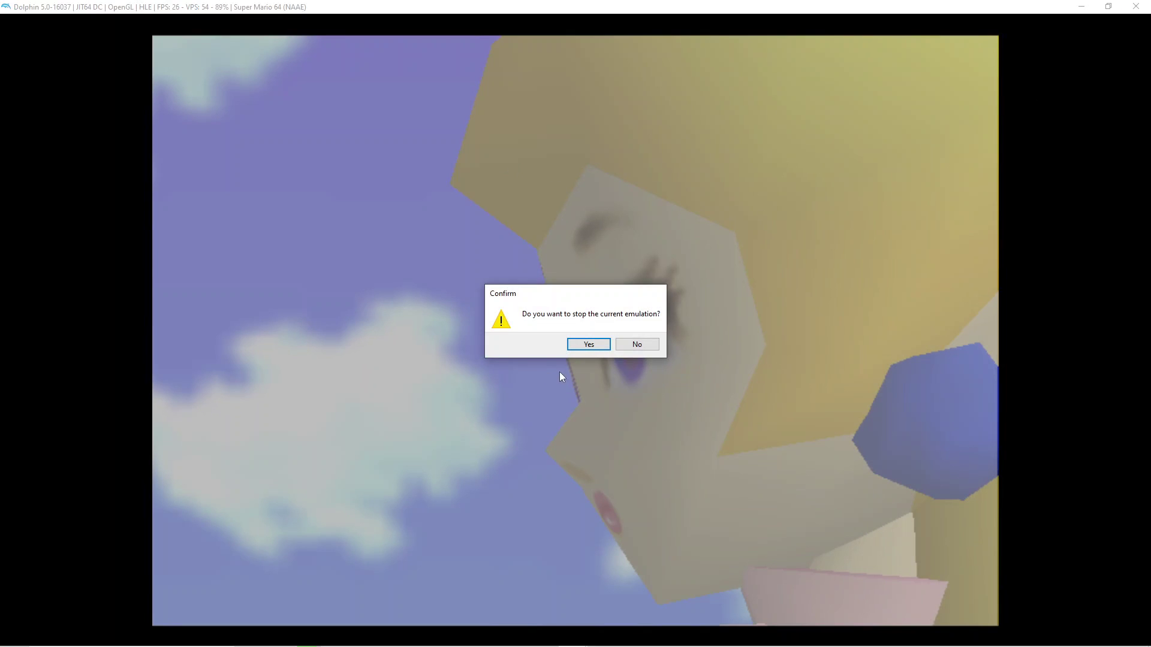
pyautogui.click(589, 345)
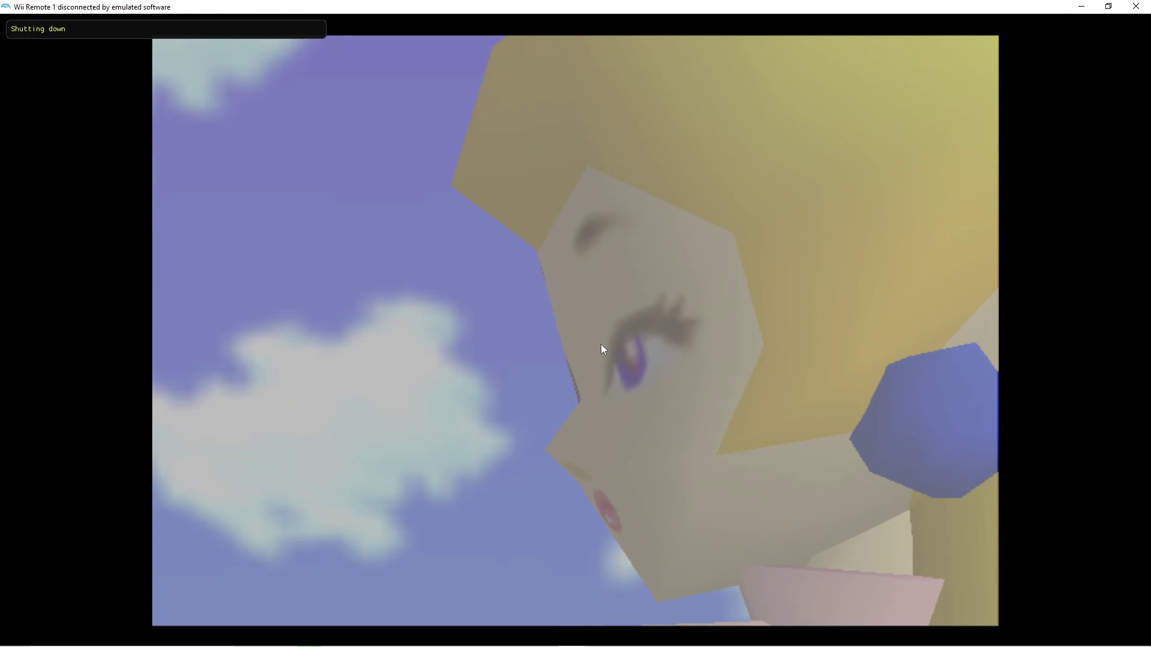